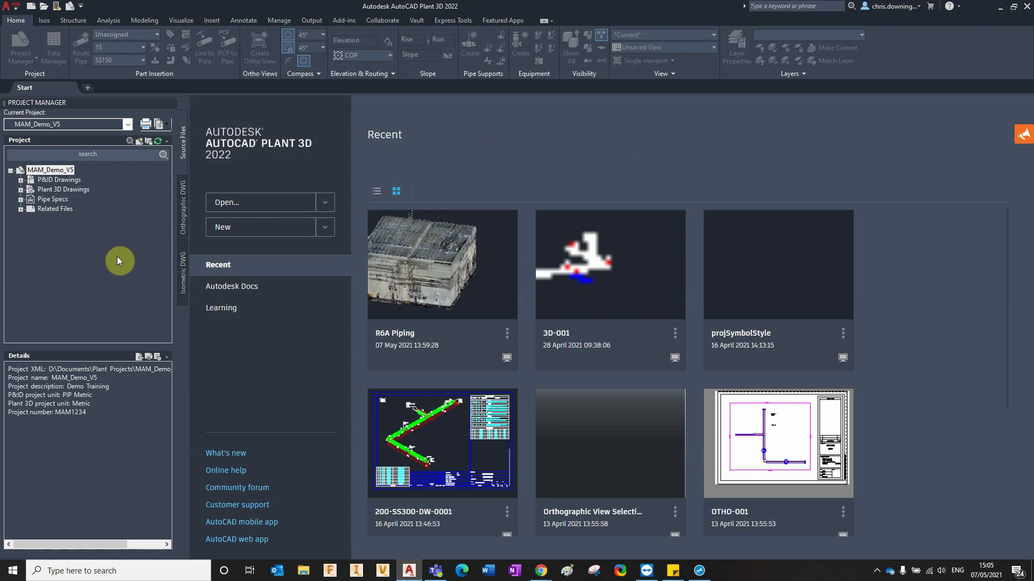
- Open the context menu of the MAM_Demo_V5 project node in Project Manager
right_click(47, 171)
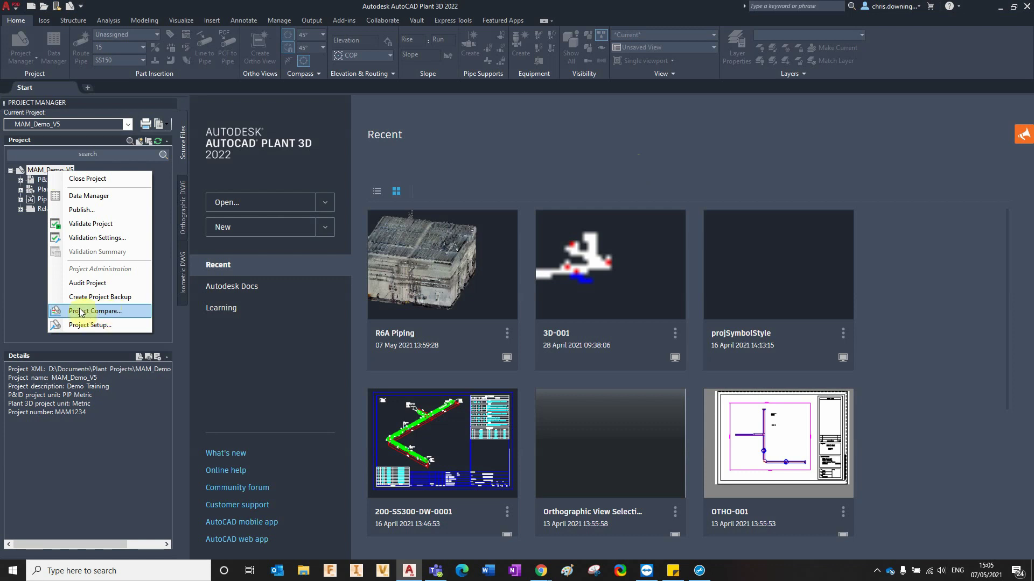
- Run Project Compare against Project.xml in the MAM Demo Video v1_2 folder
click(119, 315)
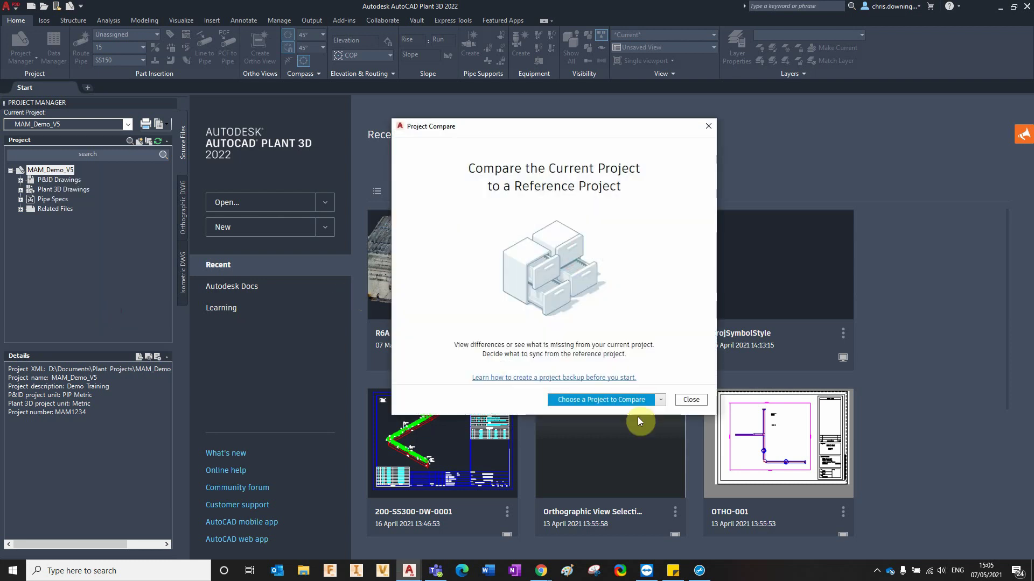
click(611, 401)
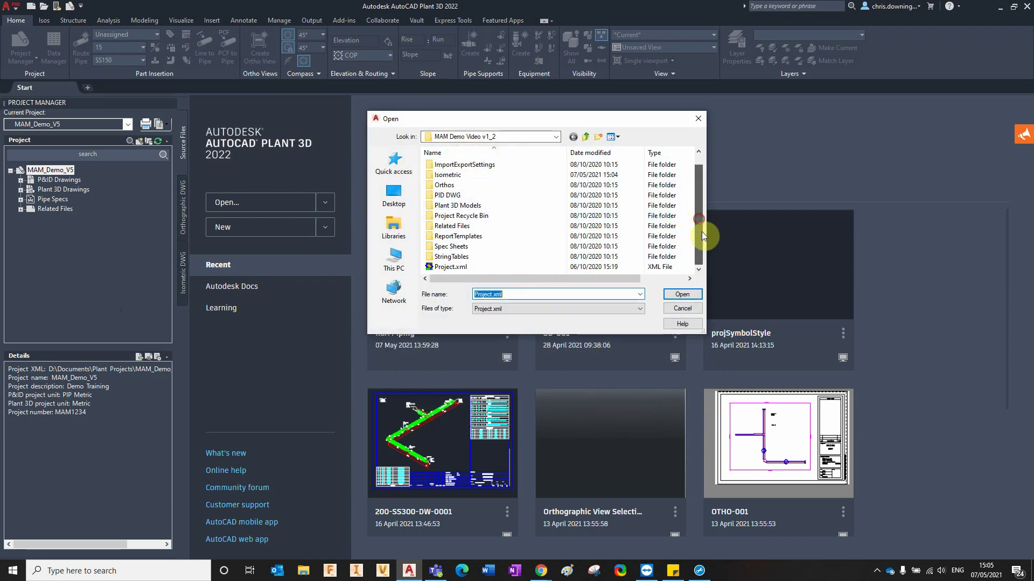
scroll(458, 258, down, 1)
click(450, 267)
click(682, 294)
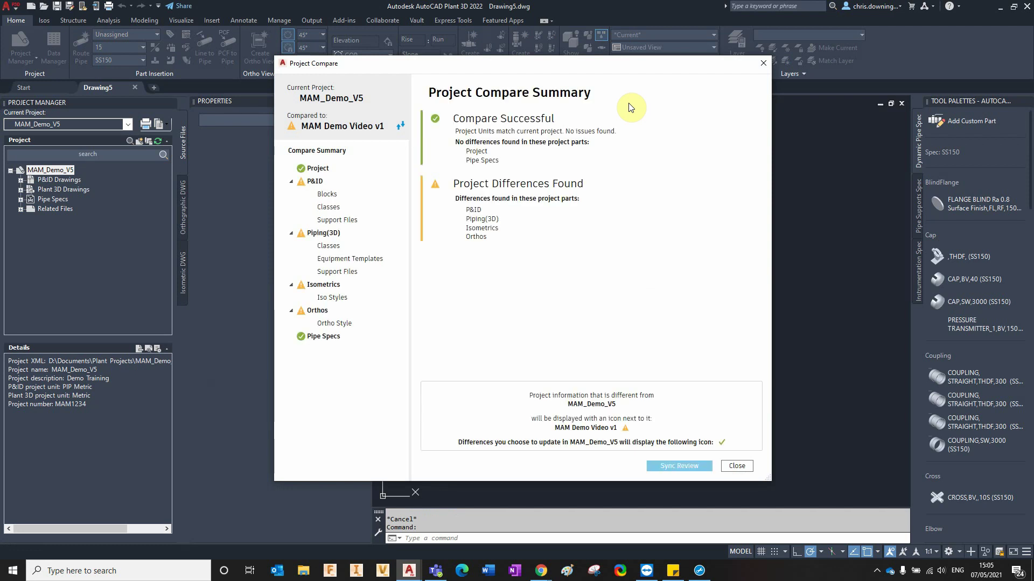
- Review the P&ID differences: Classes, Support Files, the static_IsoMessagePreviewSymbol block and the Equipment class
click(333, 209)
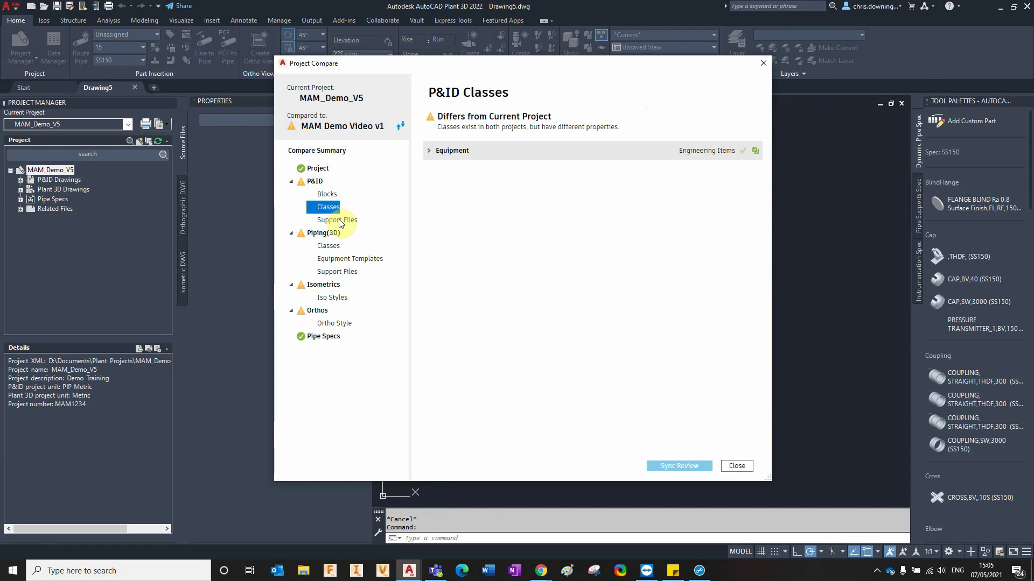
click(330, 220)
click(325, 208)
click(325, 194)
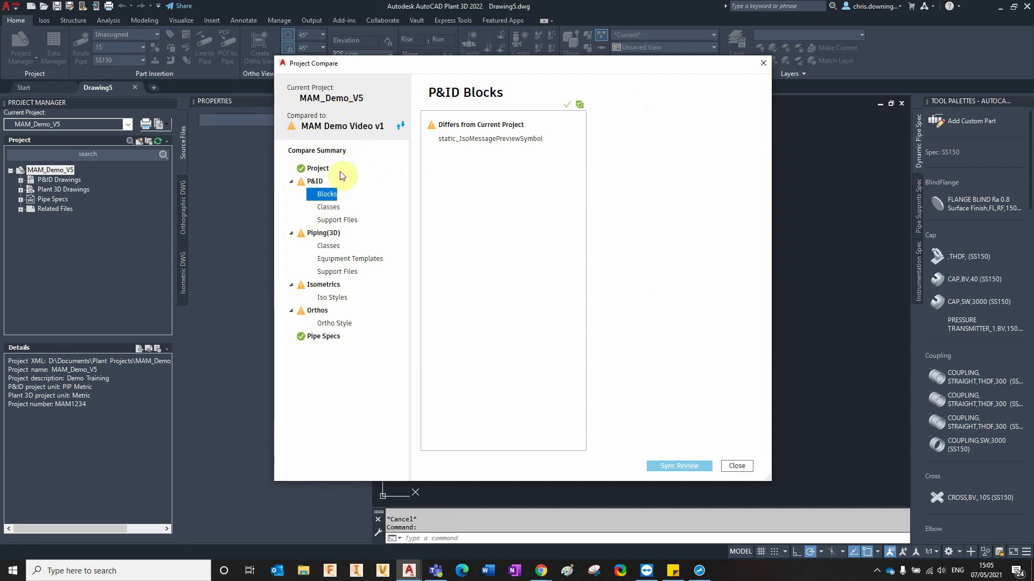
click(480, 141)
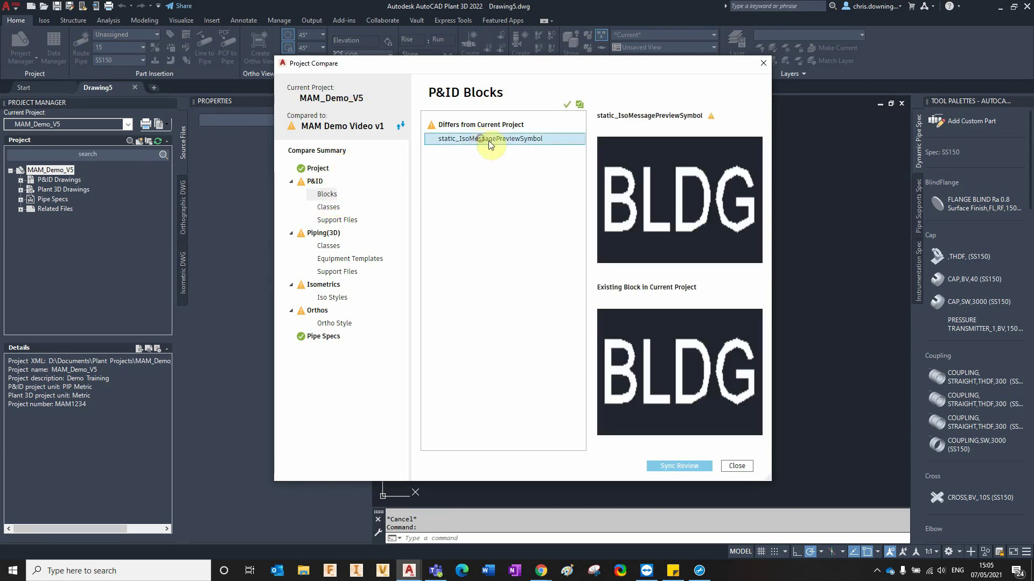
click(328, 207)
click(429, 151)
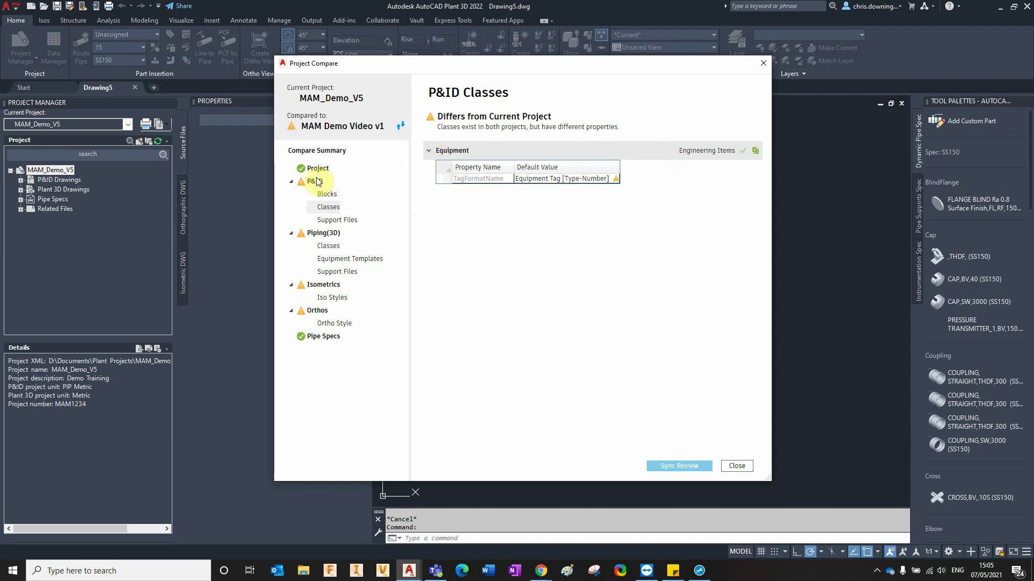
click(329, 220)
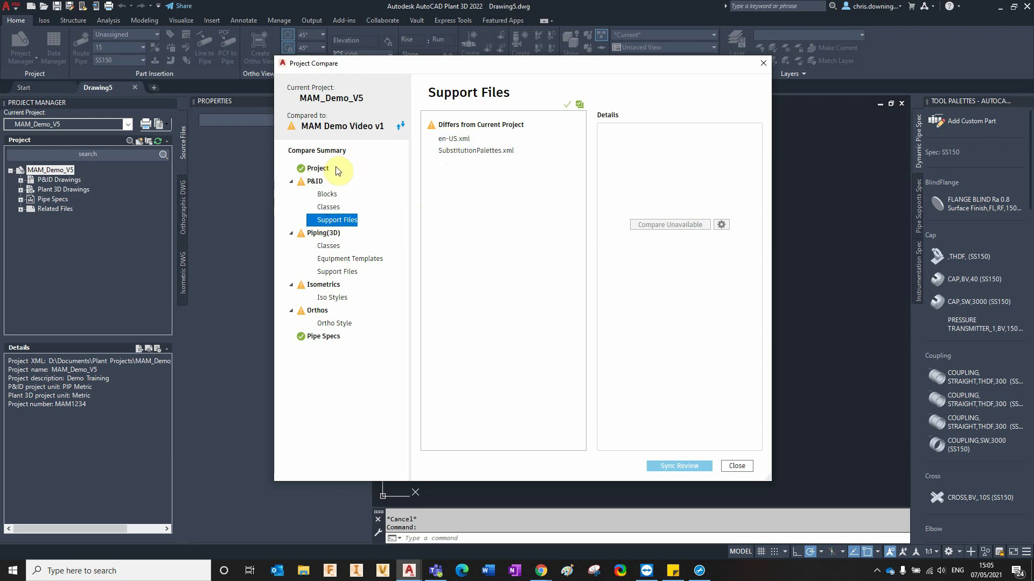
- Review Piping(3D) differences: P3d Line Group class, Equipment Templates, Support Files, Iso and Ortho Styles
click(329, 247)
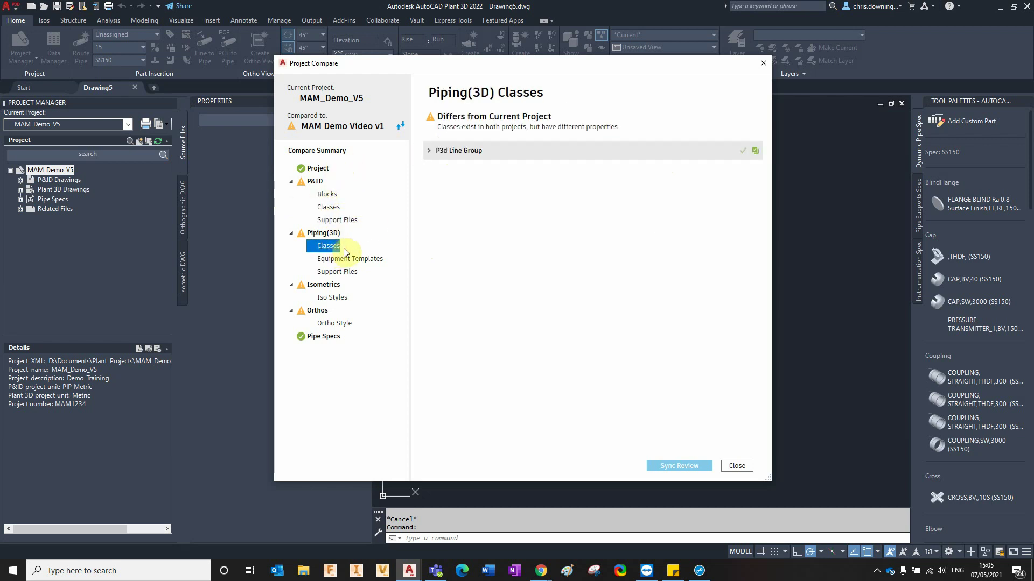
click(427, 152)
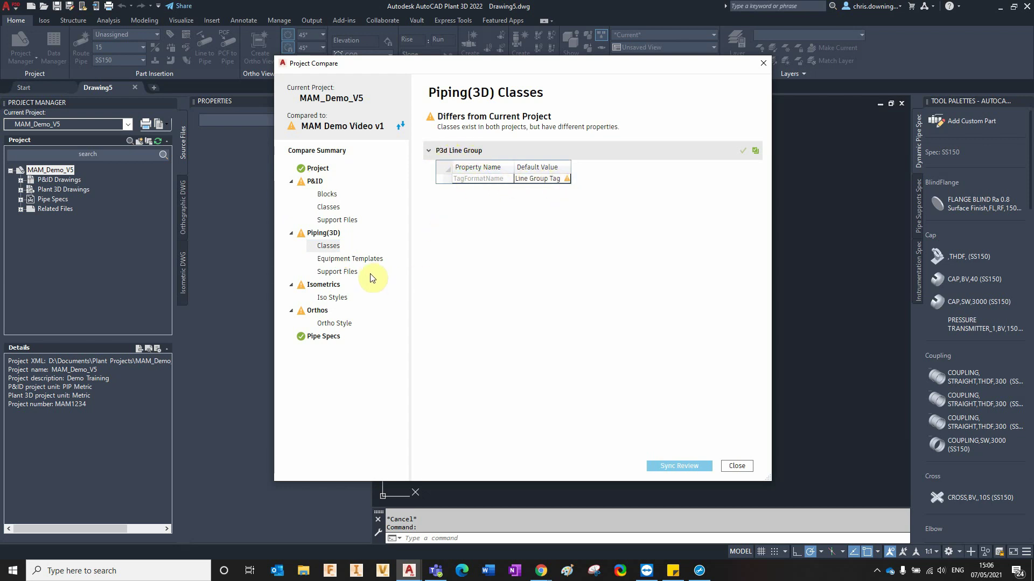
click(377, 260)
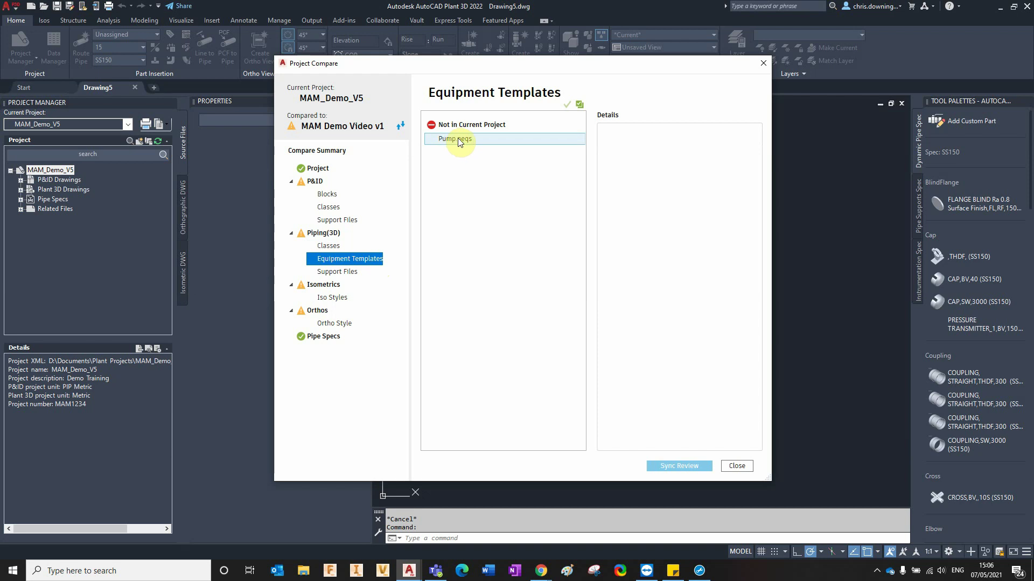
click(356, 271)
click(333, 299)
click(335, 325)
click(327, 298)
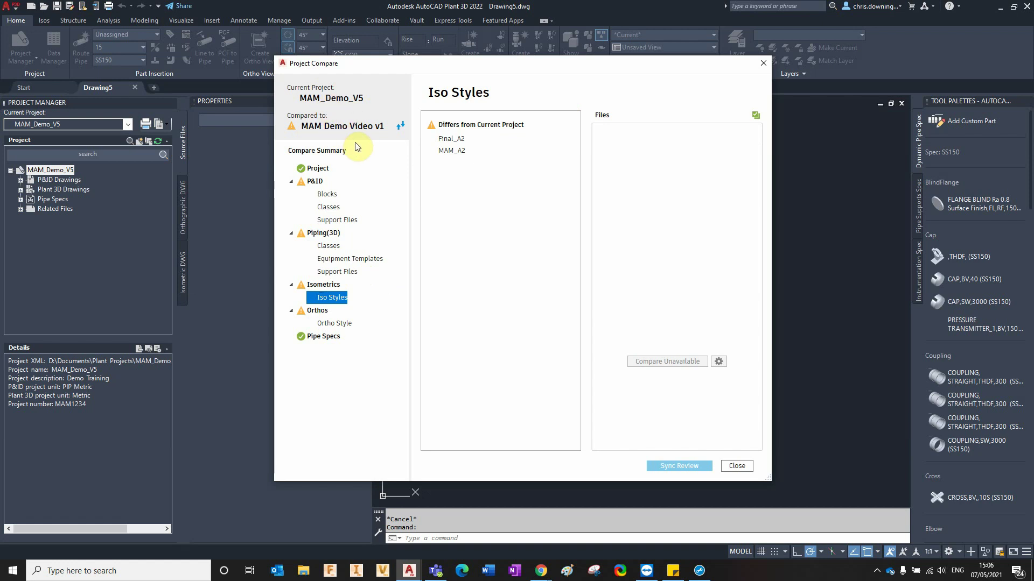
- Swap projects so MAM Demo Video v1 is current, then preview its static_IsoMessagePreviewSymbol block
click(401, 128)
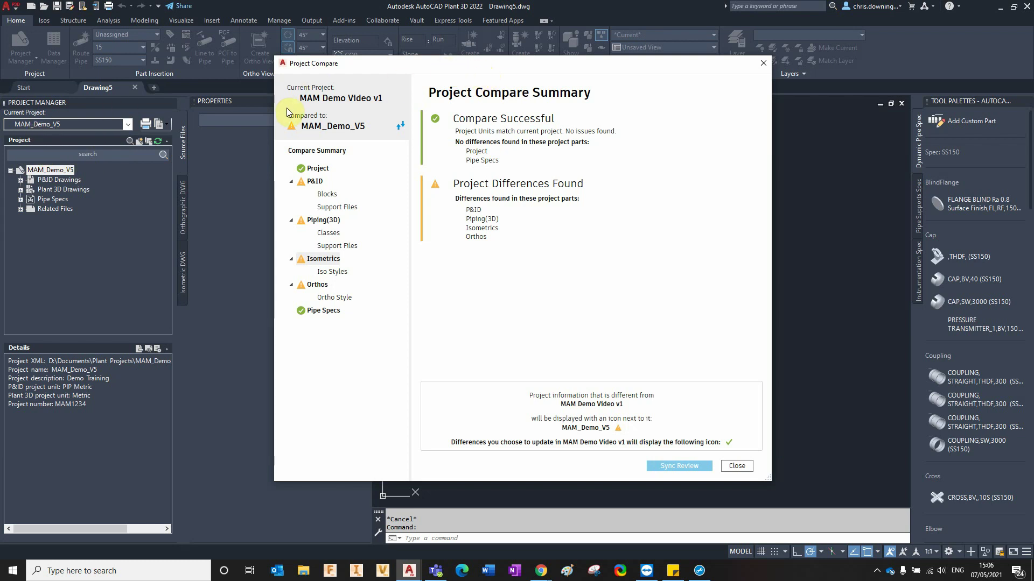
click(329, 195)
click(456, 141)
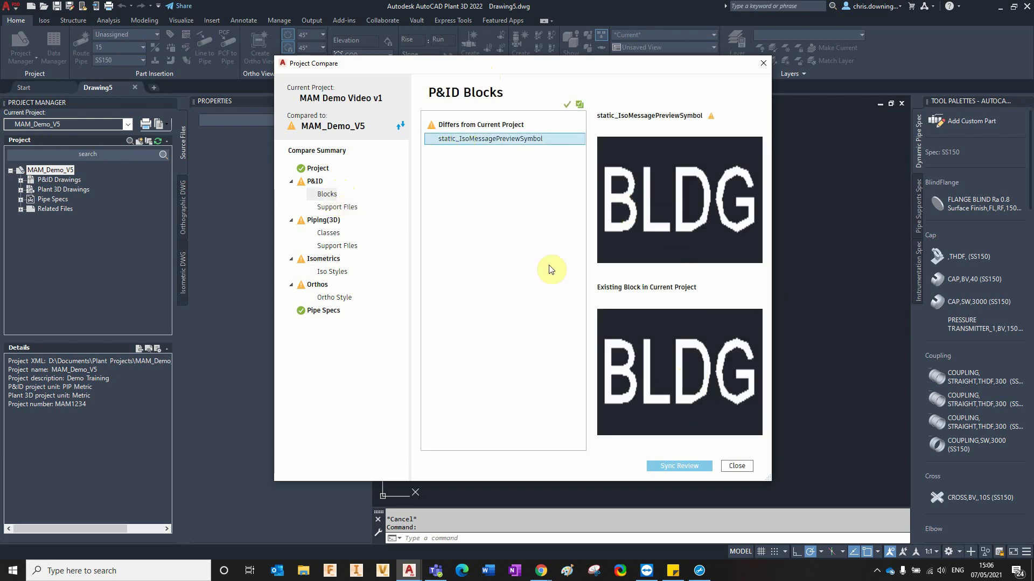
click(347, 209)
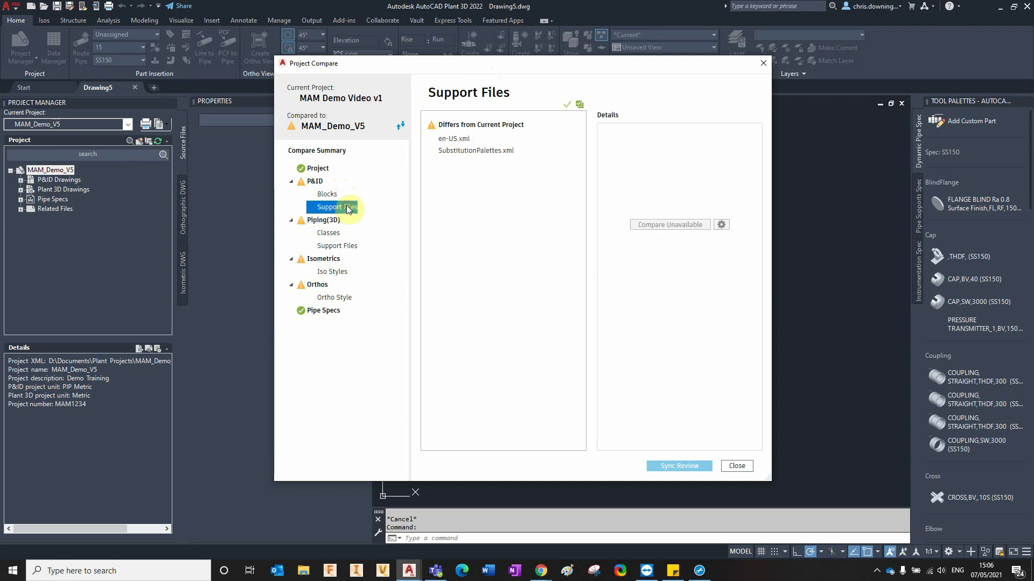
click(326, 194)
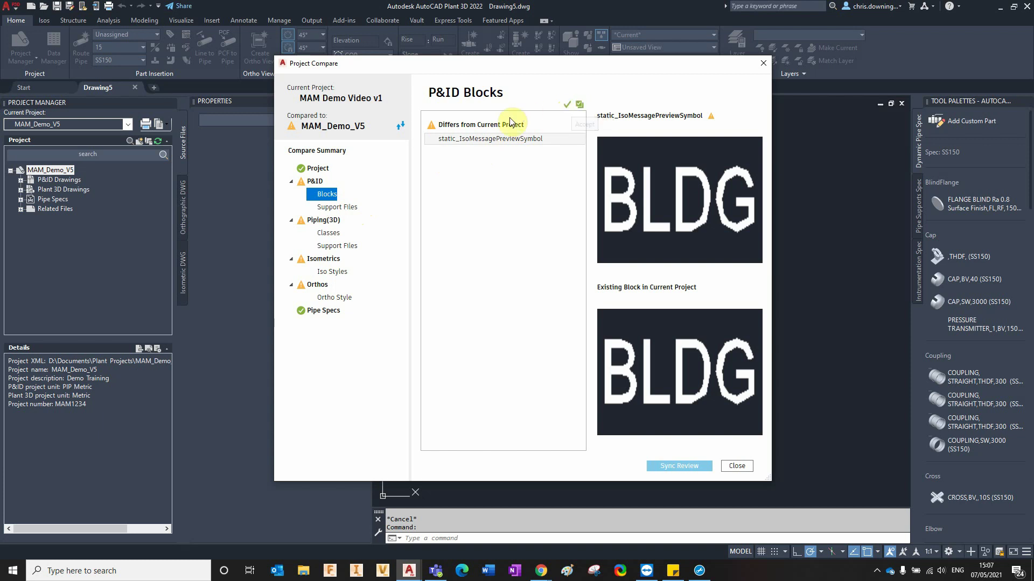
- Accept the block difference and sync it into MAM Demo Video v1
click(580, 106)
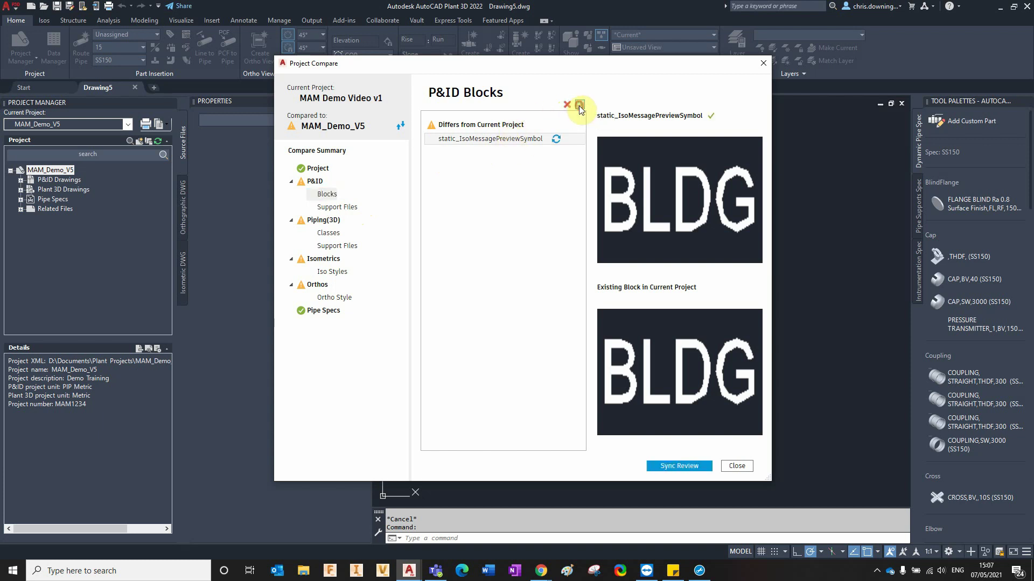
click(689, 467)
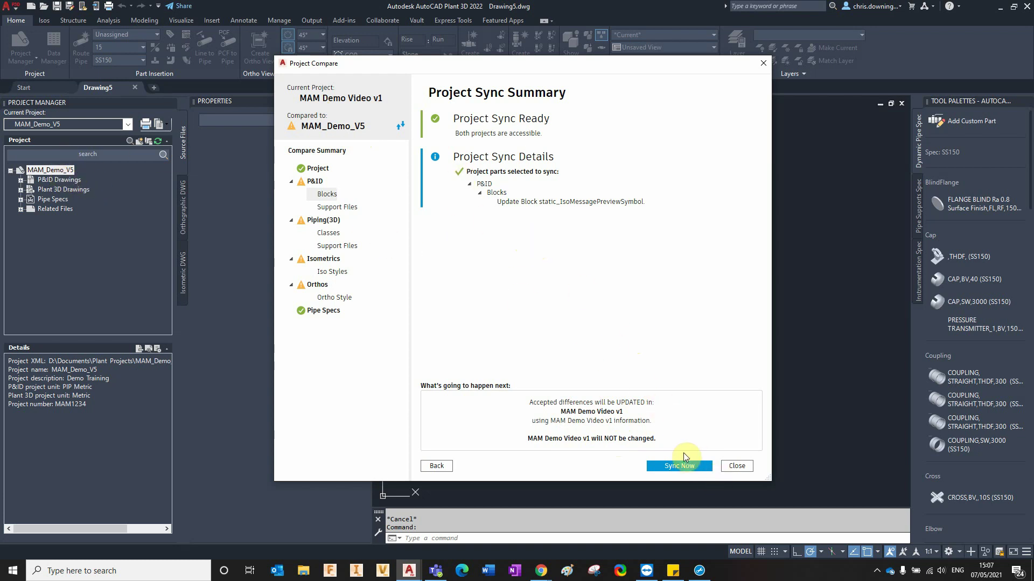
click(686, 466)
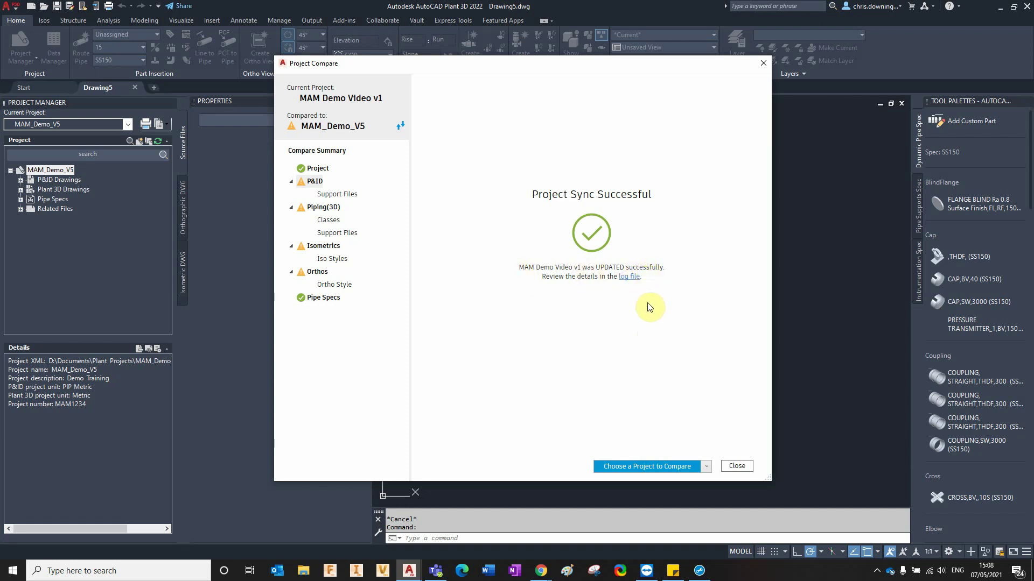
click(625, 277)
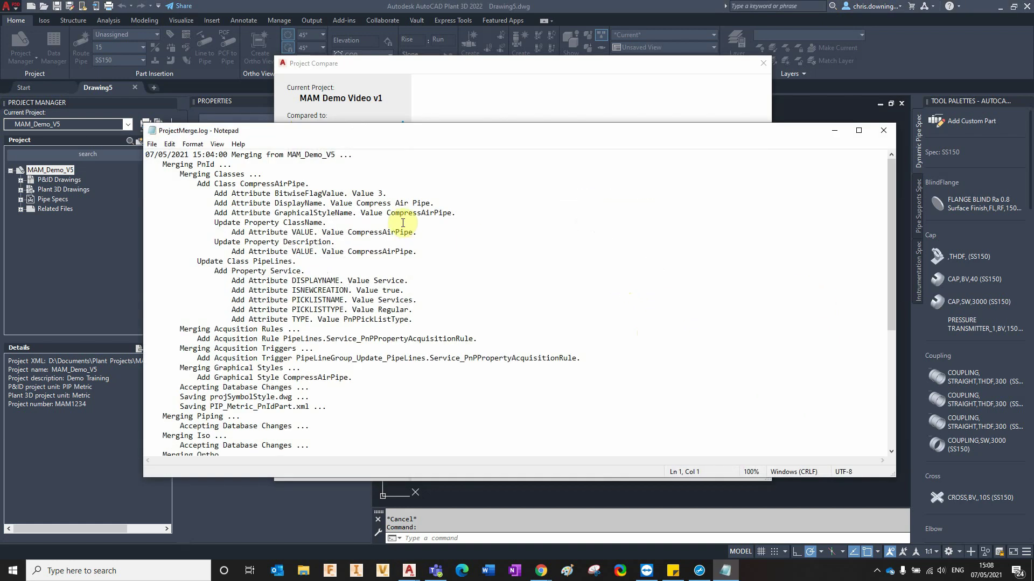
scroll(279, 200, down, 3)
scroll(279, 206, down, 4)
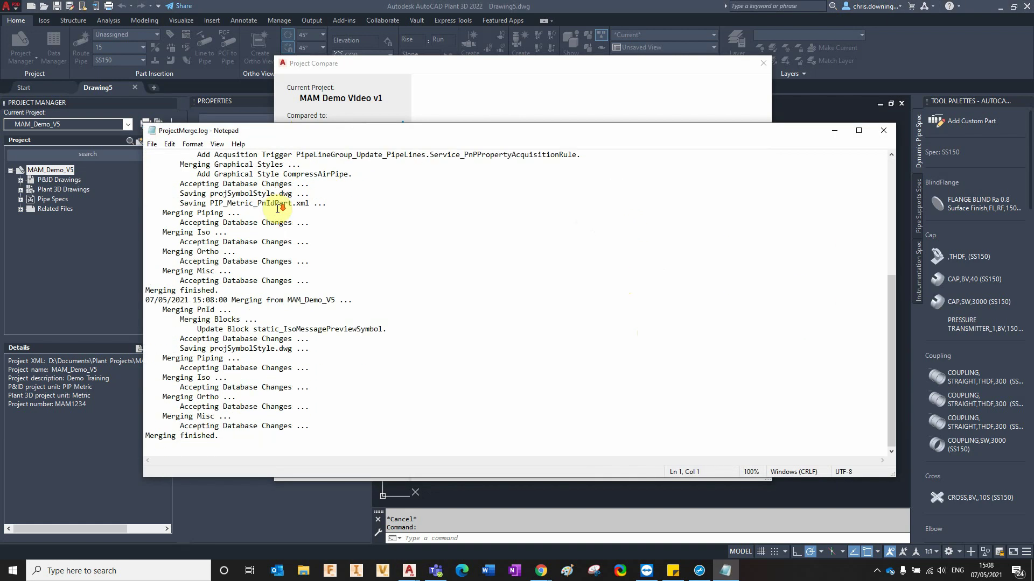
scroll(279, 206, up, 4)
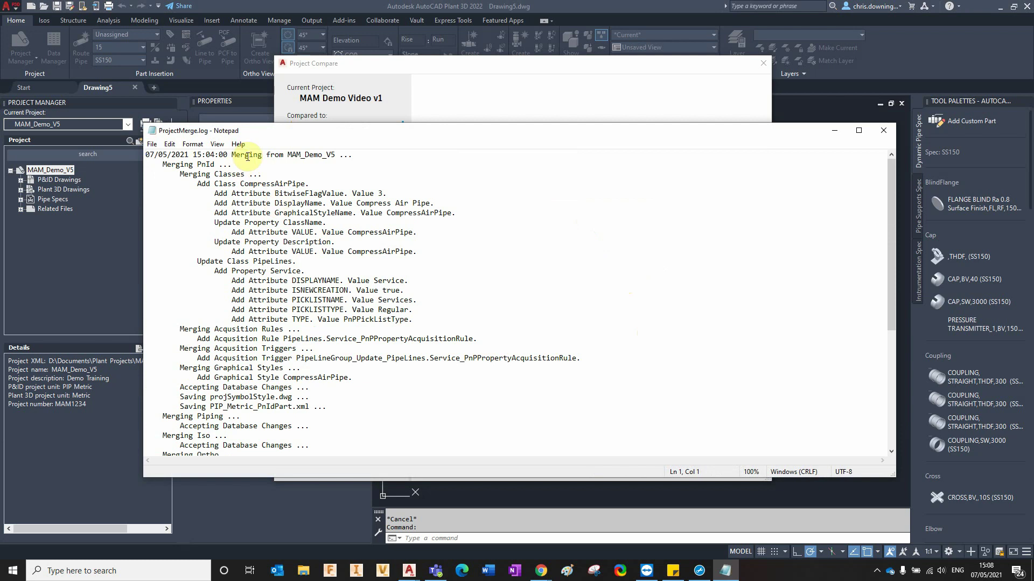
drag(231, 155, 335, 156)
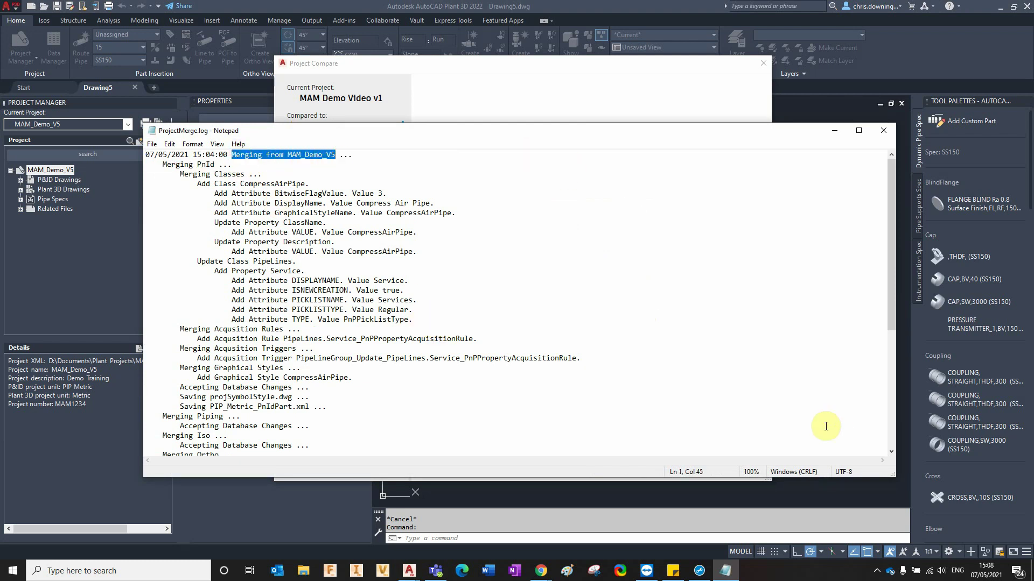
click(882, 130)
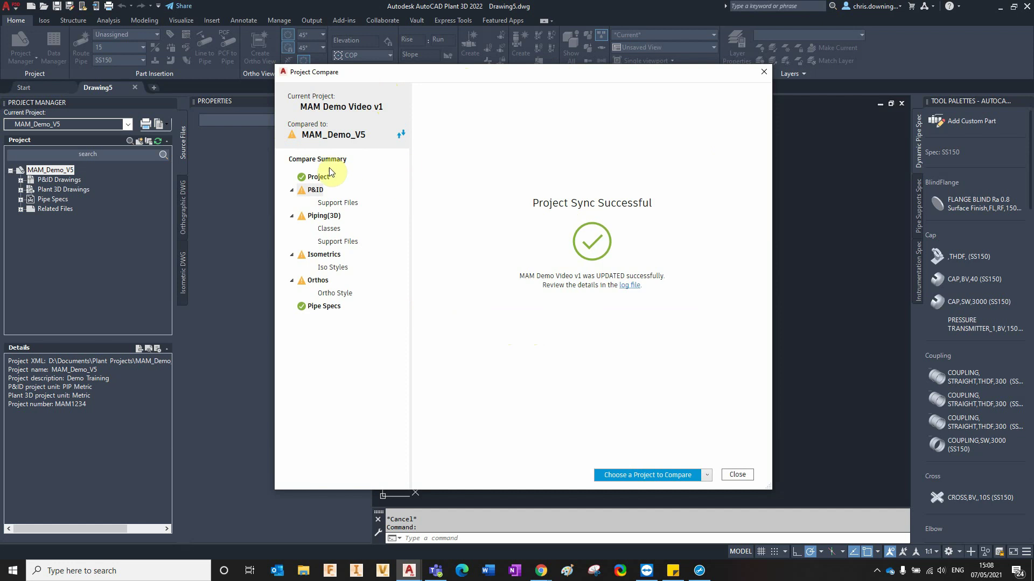
- Accept the P3d Line Group and Buttweld class differences under Piping(3D) Classes
click(351, 204)
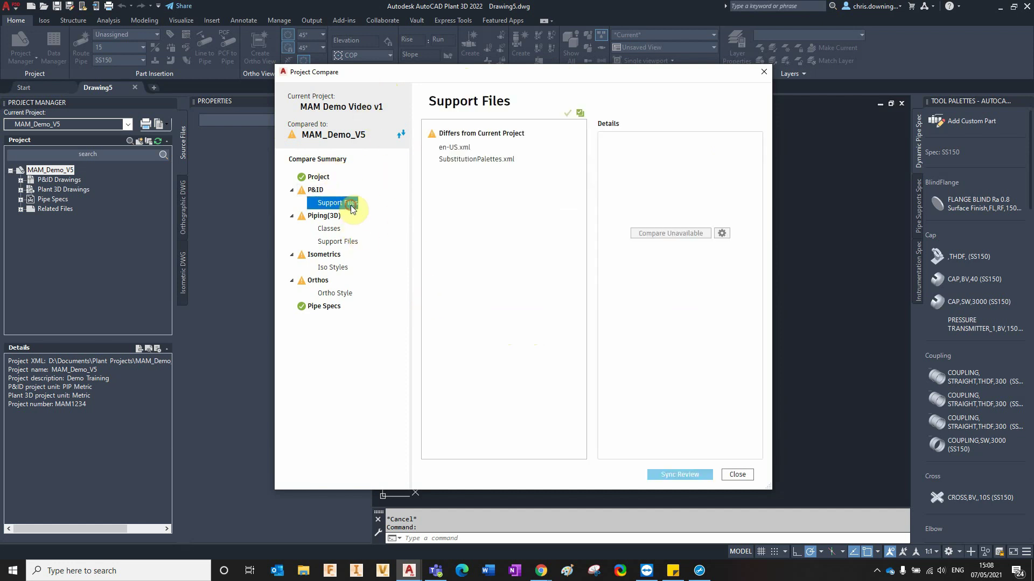
click(325, 230)
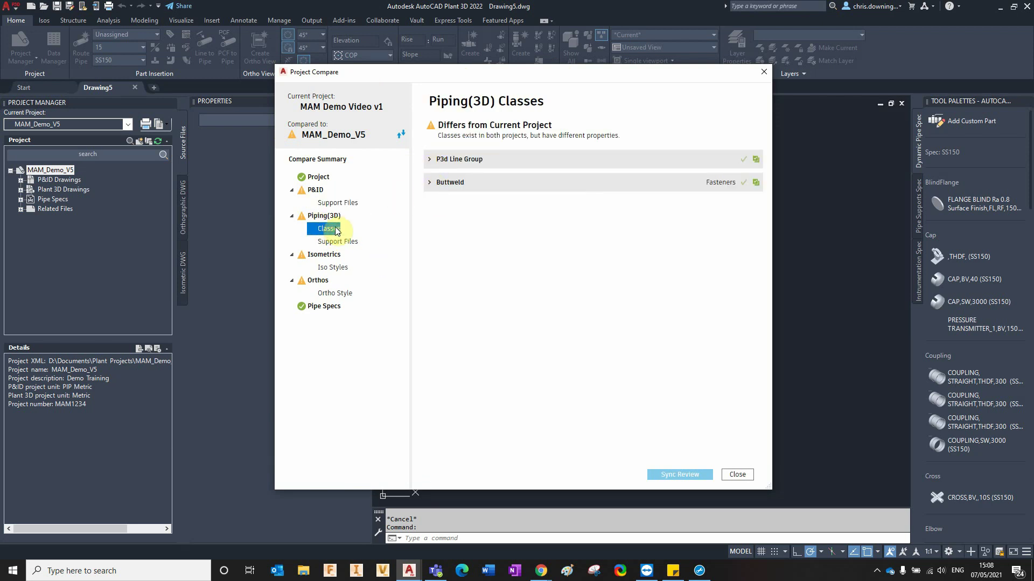
click(429, 183)
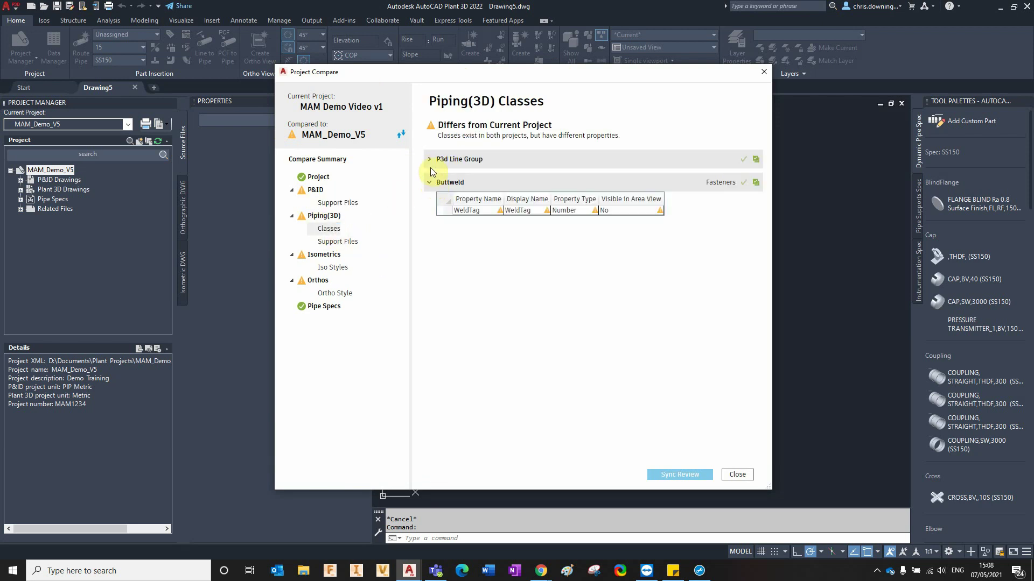
click(429, 160)
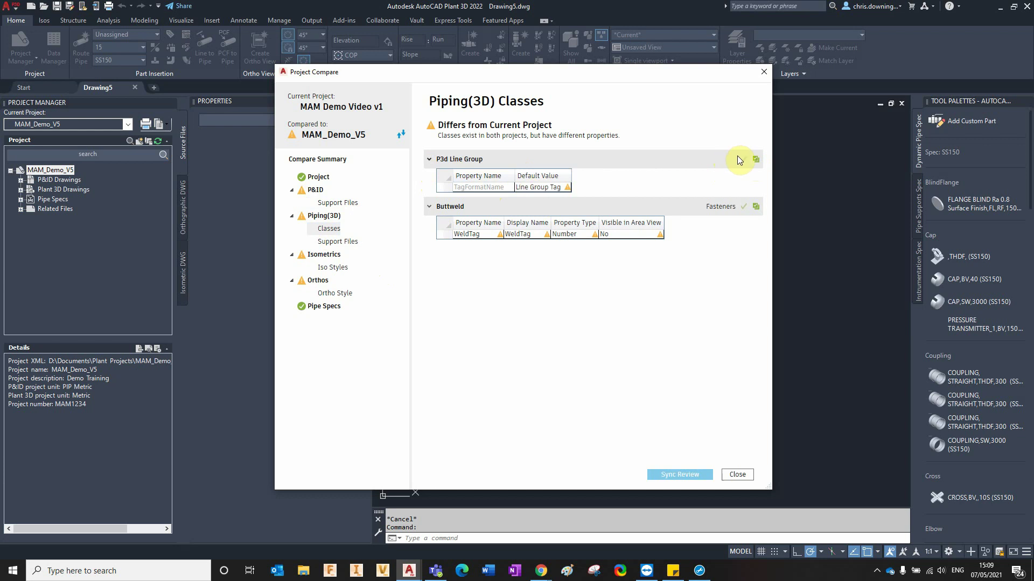
click(756, 160)
click(756, 207)
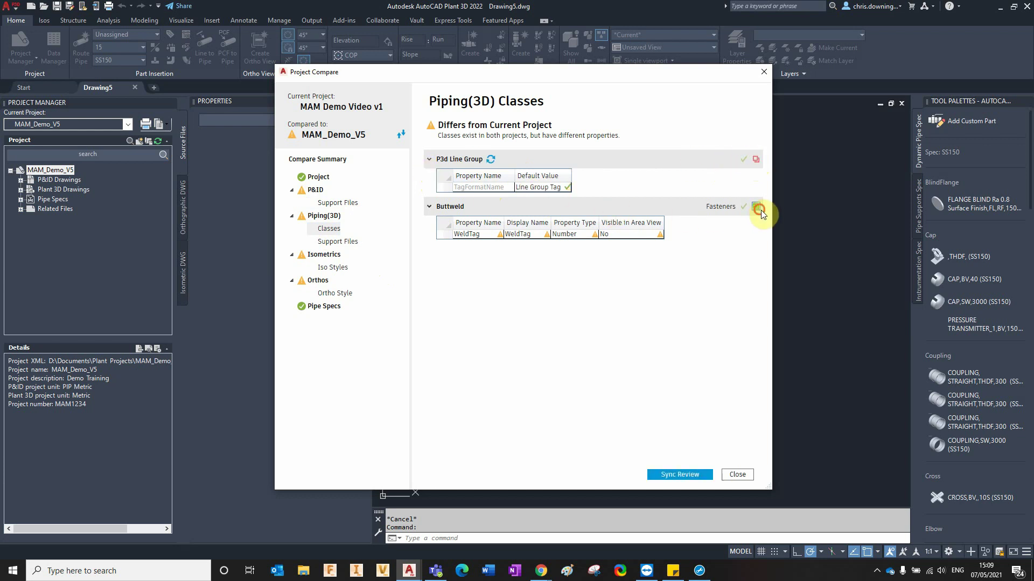
- Sync the accepted class changes into MAM Demo Video v1 and open the merge log
click(686, 474)
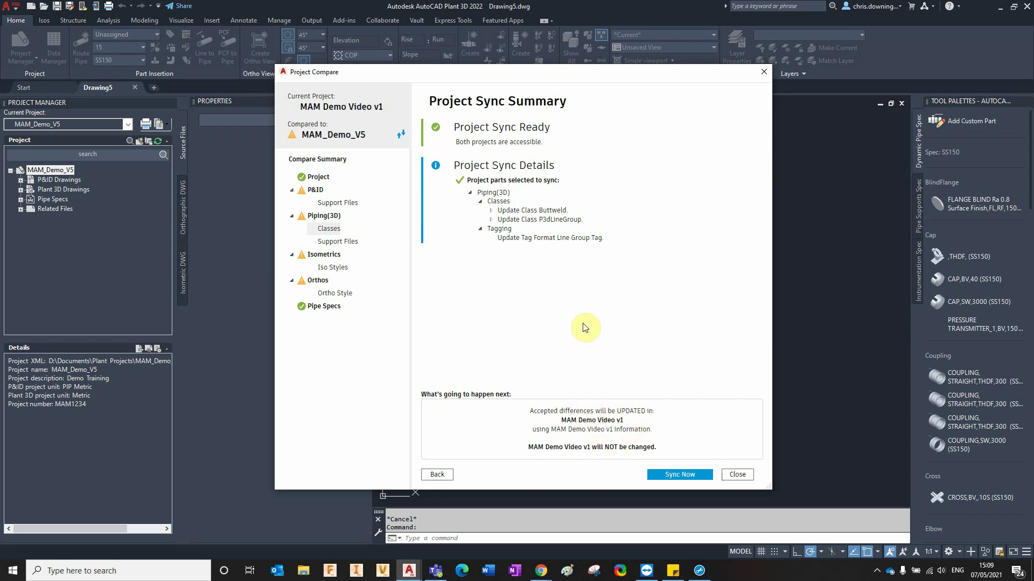
click(700, 475)
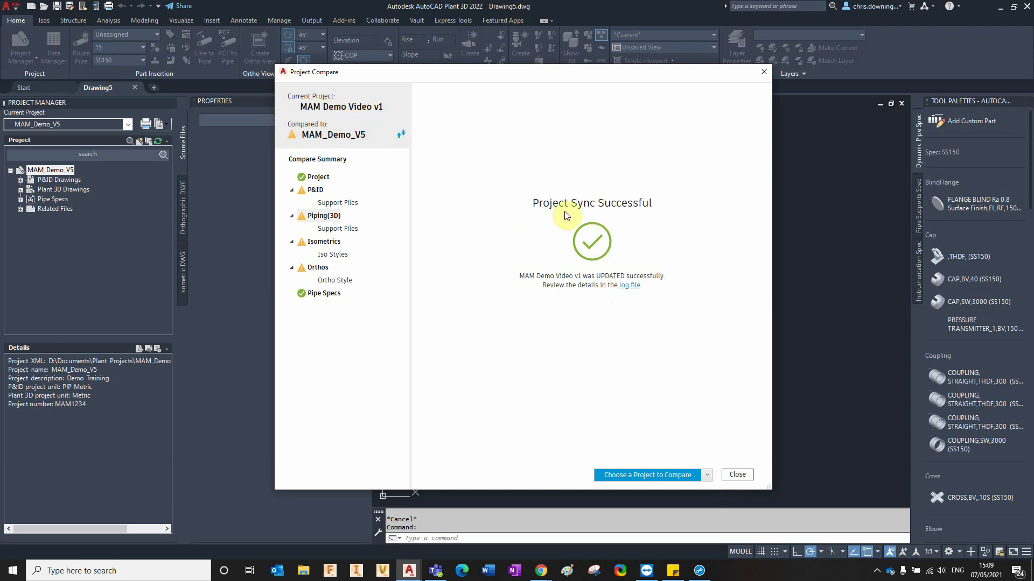
click(640, 291)
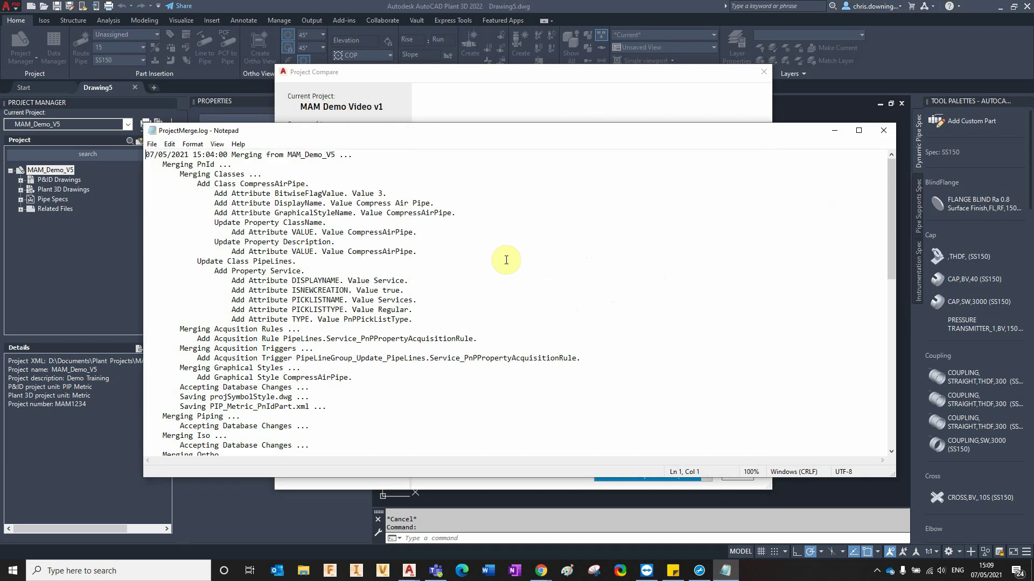
- Highlight the 15:08:00 merge's source project and block update entries in ProjectMerge.log
scroll(520, 254, down, 5)
scroll(515, 258, down, 6)
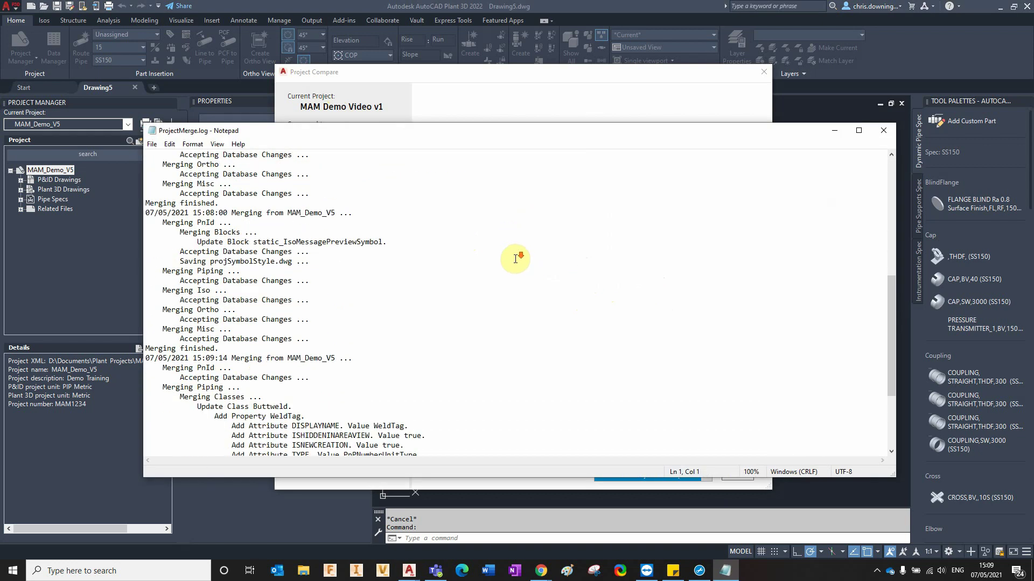
drag(245, 183, 335, 184)
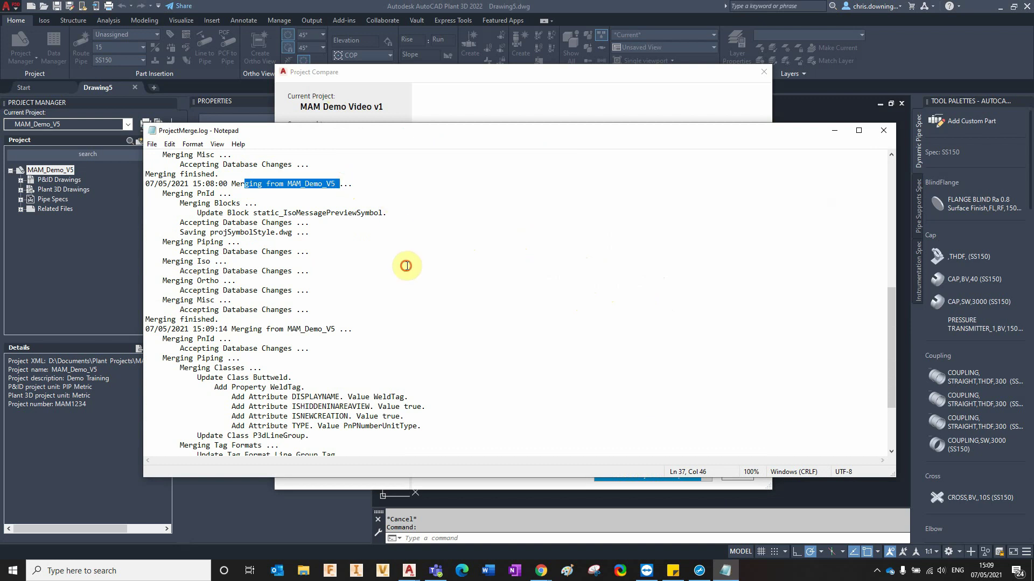
drag(407, 266, 323, 272)
drag(193, 213, 279, 315)
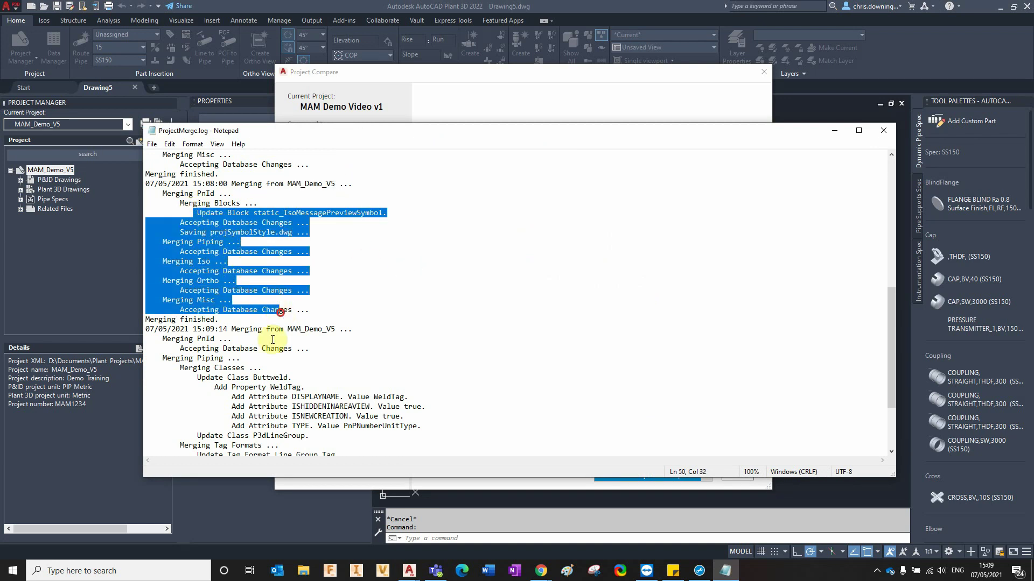
- Highlight the 15:09:14 Buttweld and Line Group class updates, then close the log
click(272, 345)
drag(167, 339, 301, 426)
scroll(339, 372, down, 2)
drag(300, 339, 382, 368)
scroll(351, 391, down, 1)
scroll(350, 391, down, 1)
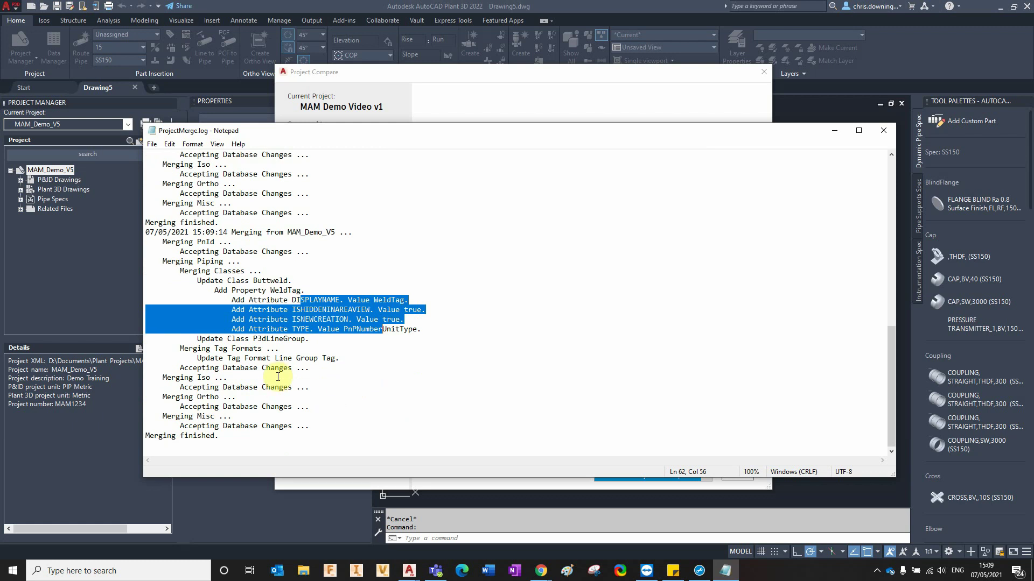
drag(200, 358, 335, 367)
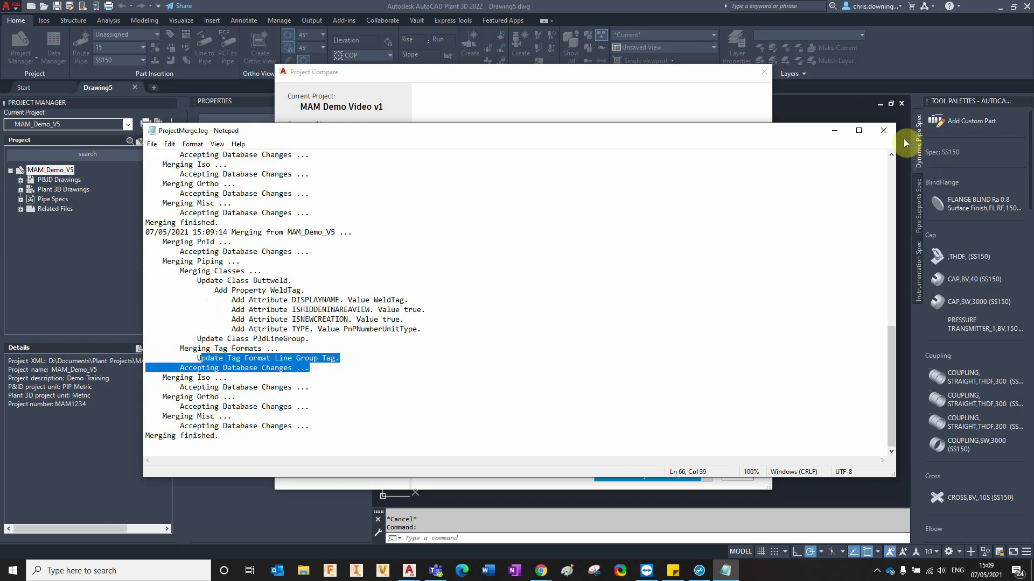
click(884, 131)
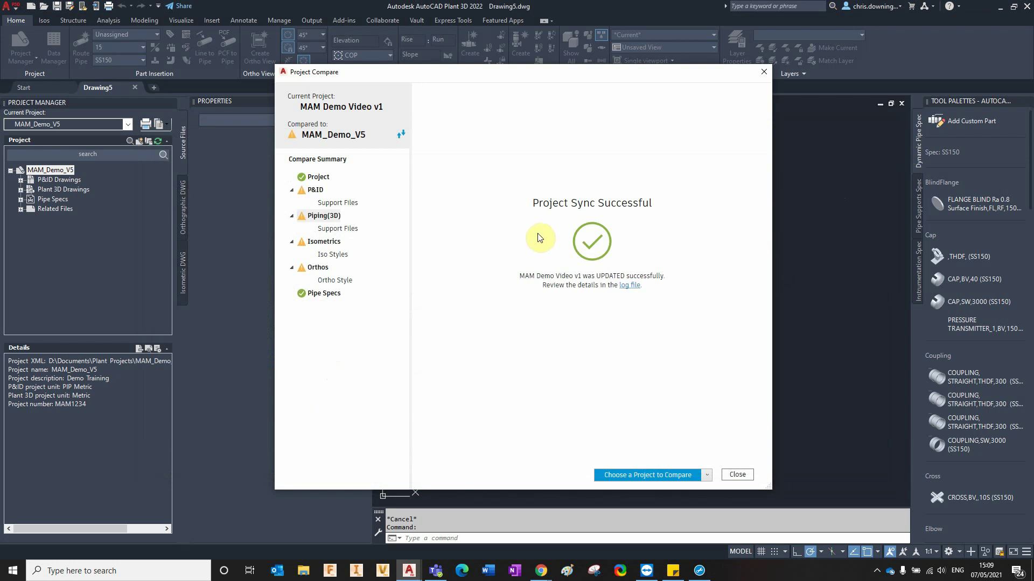